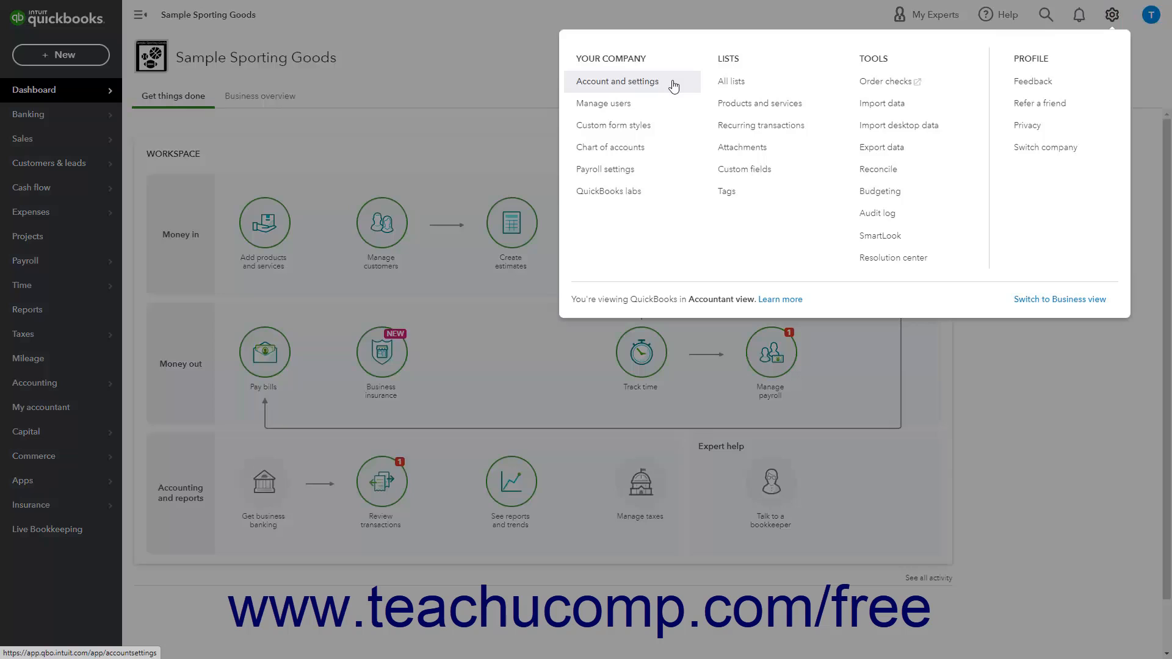
Step: In the company's expense settings, enable tracking expenses and items by customer and making them billable, with income tracked in a single account
left_click(673, 86)
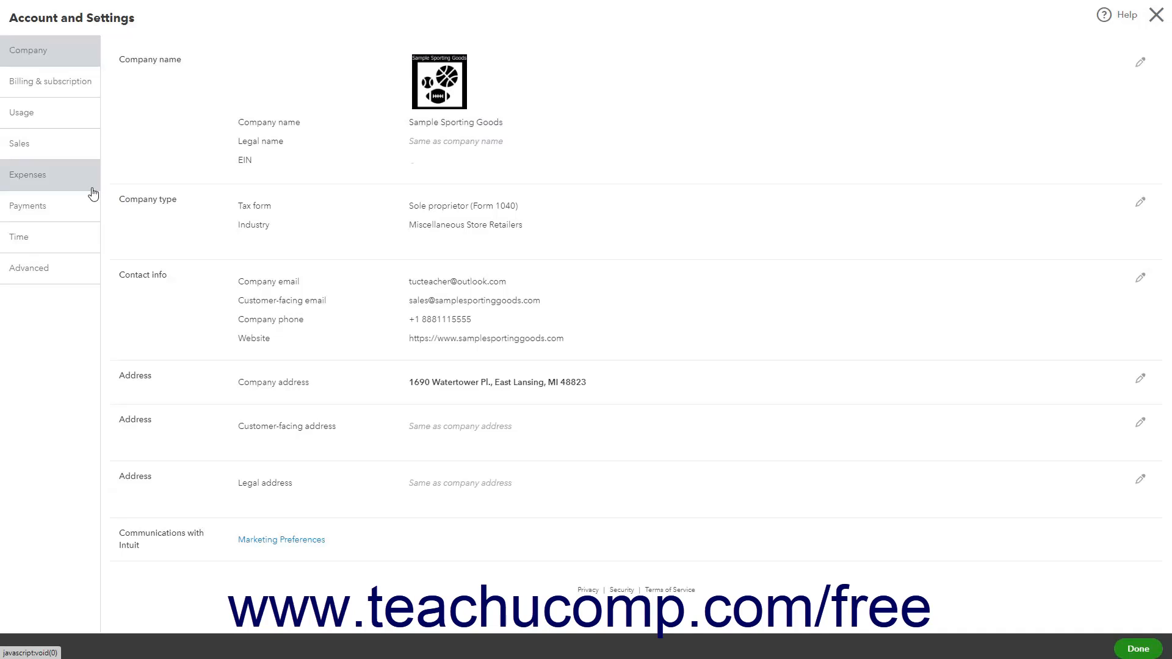
left_click(93, 194)
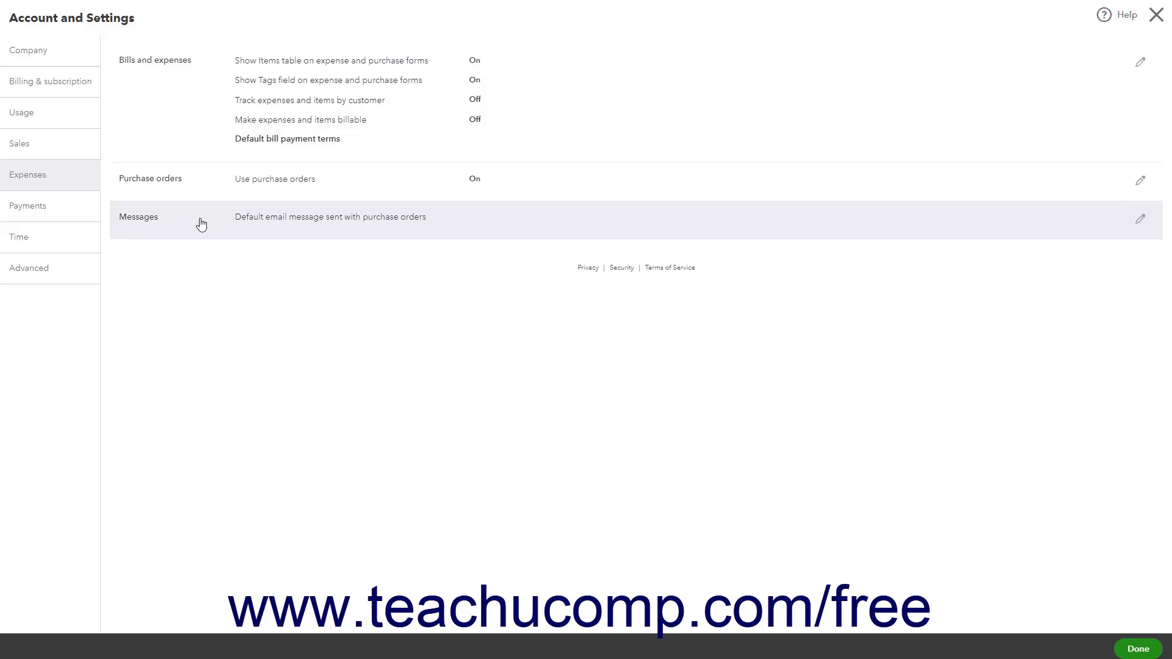
left_click(210, 125)
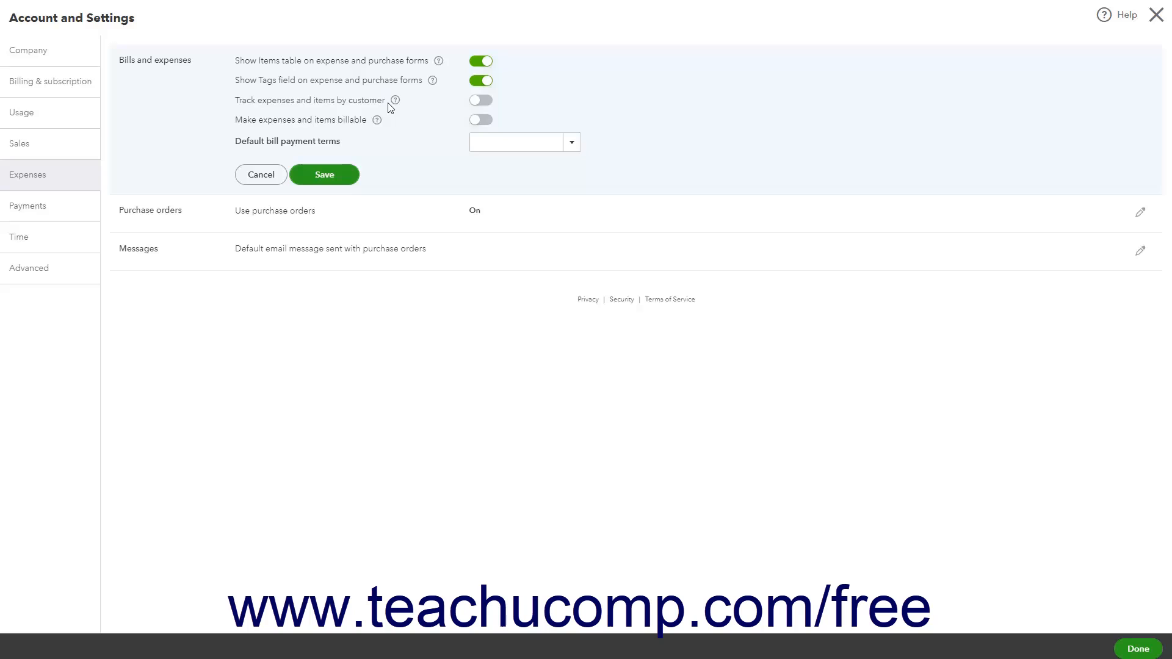
left_click(483, 103)
left_click(482, 125)
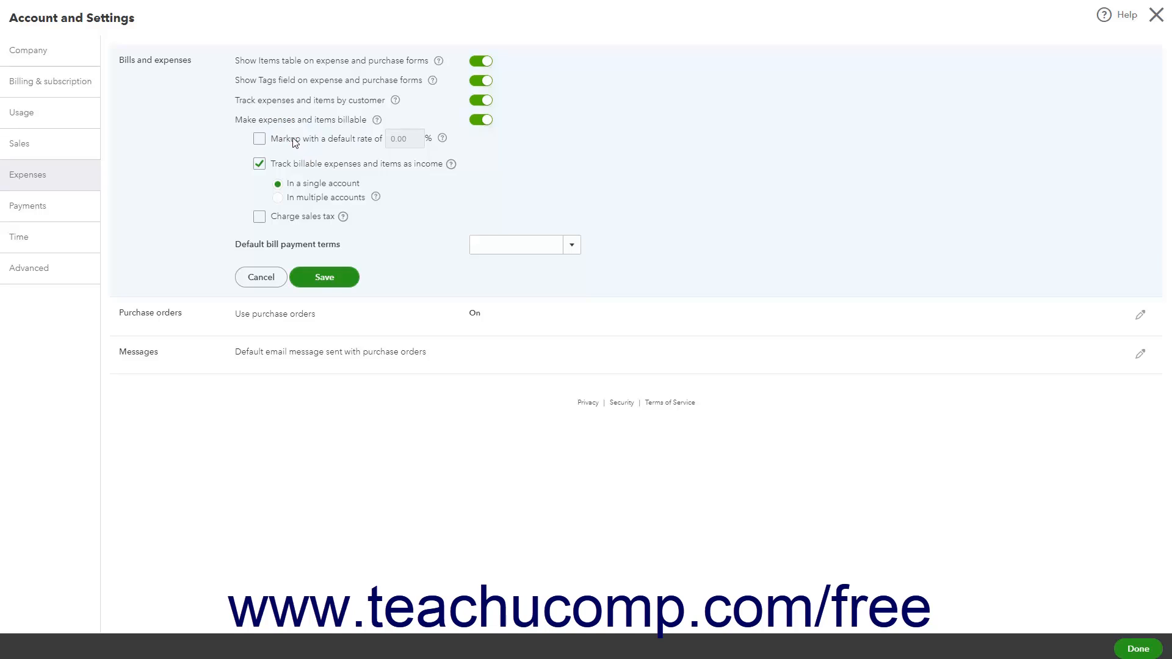
left_click(304, 185)
Step: Set the default bill payment terms to Net 30 and save the bills and expenses settings
left_click(571, 249)
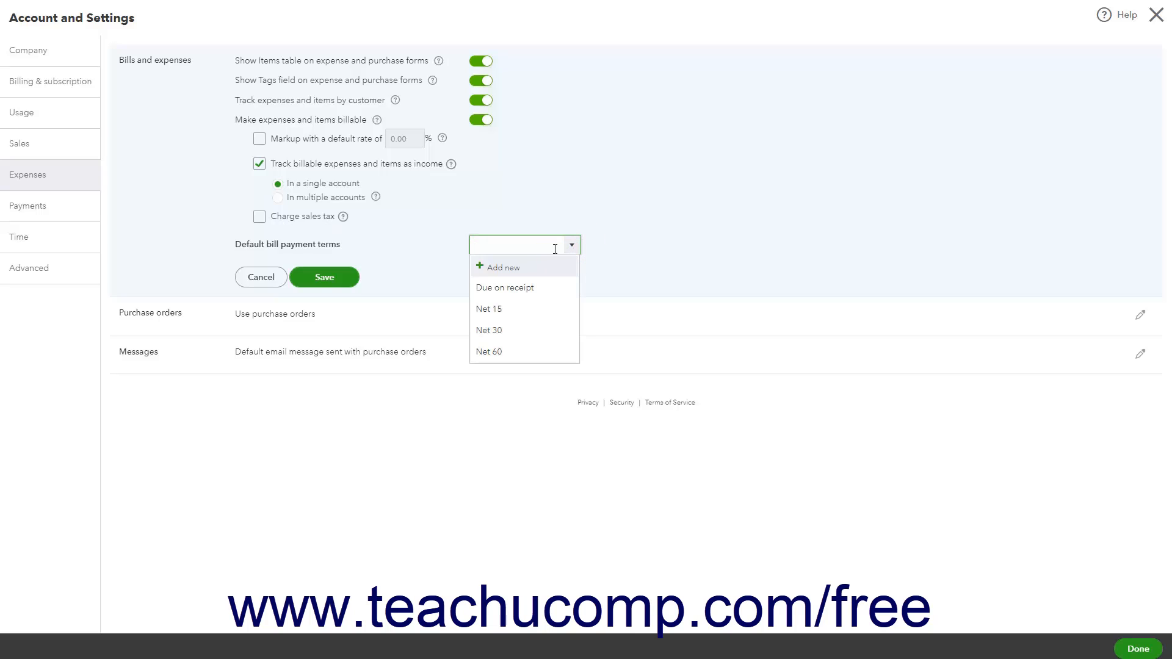
left_click(522, 269)
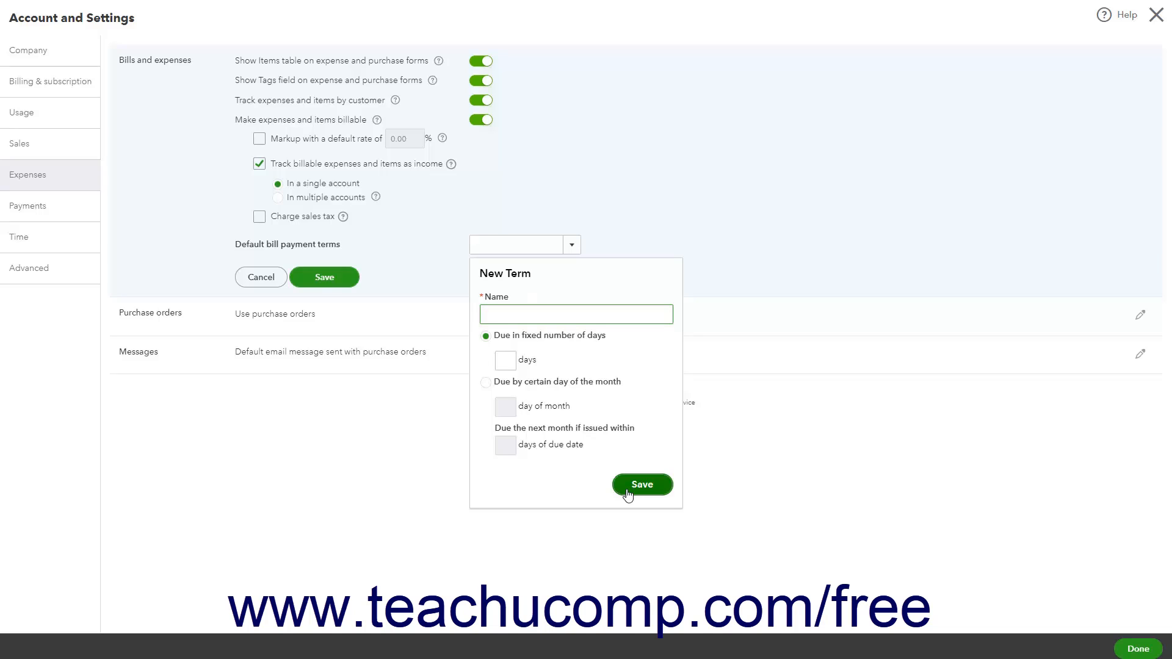
left_click(601, 247)
left_click(572, 246)
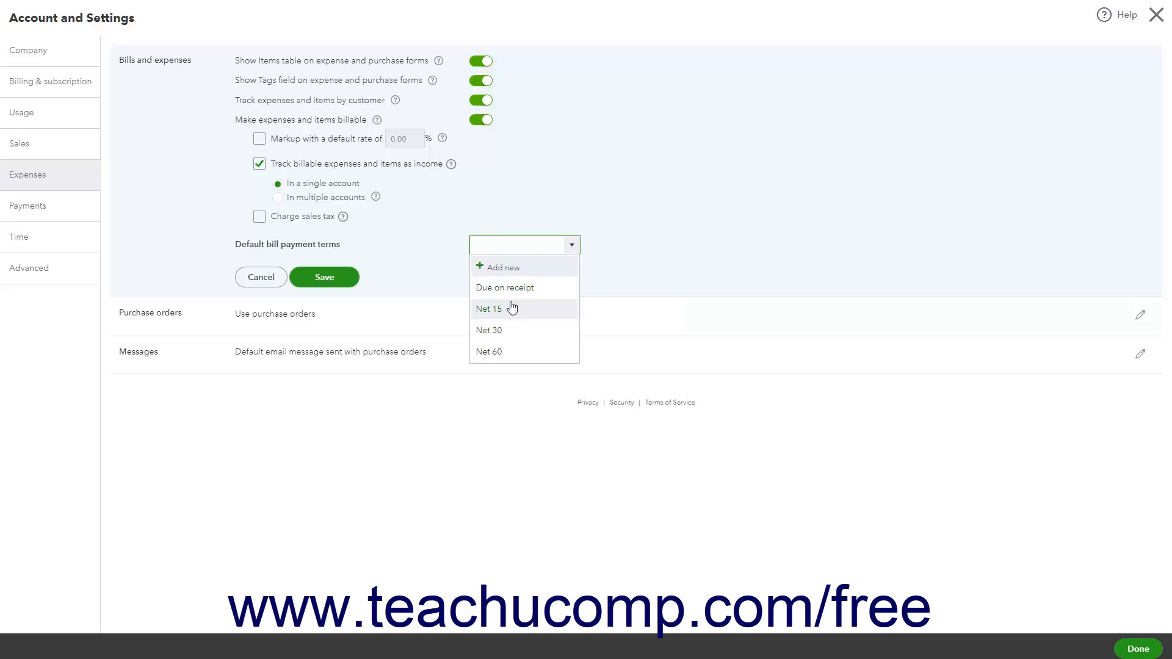
left_click(500, 327)
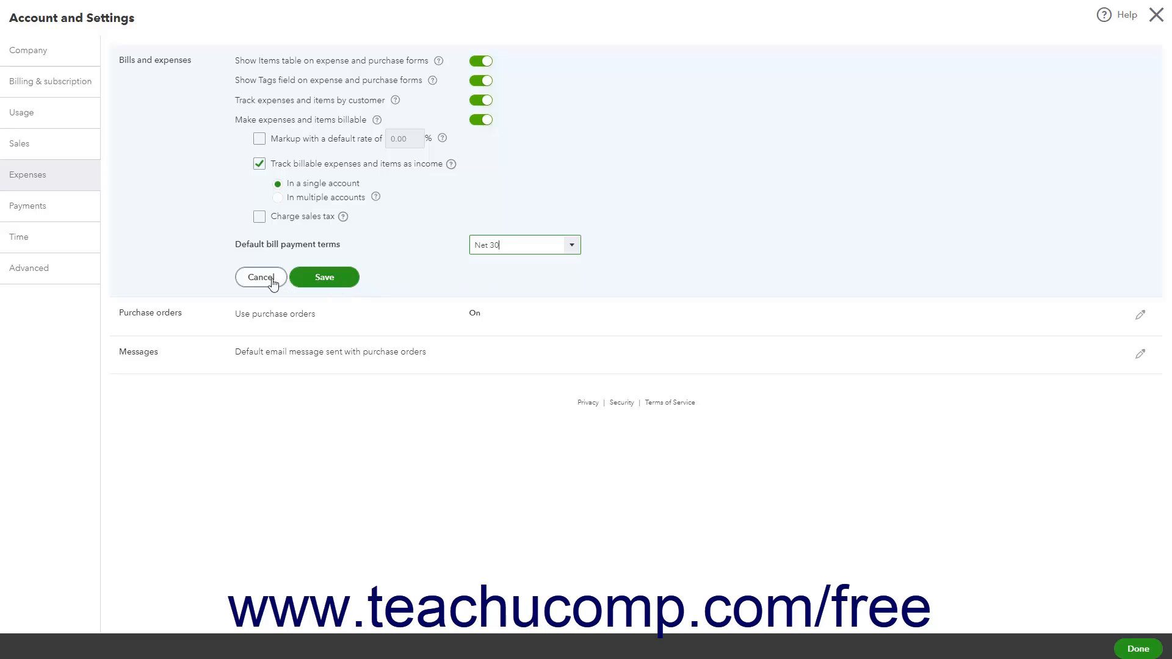
left_click(340, 282)
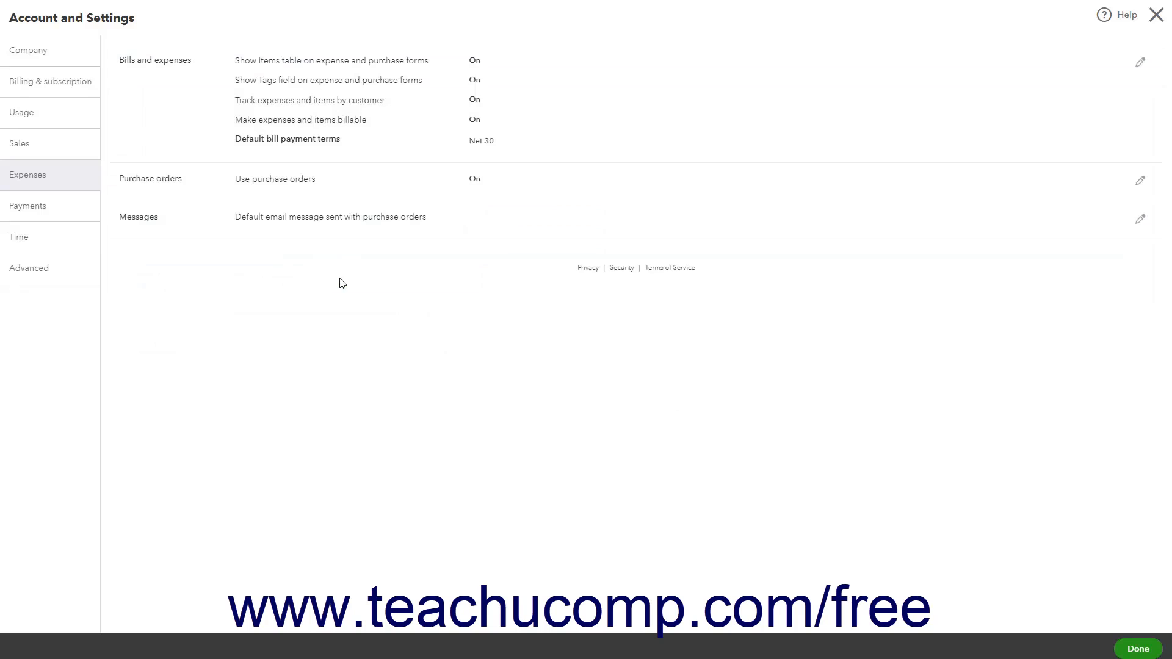
Step: From the purchase order settings, add a custom field named My Custom PO Field for purchase orders, printed on the form
left_click(336, 191)
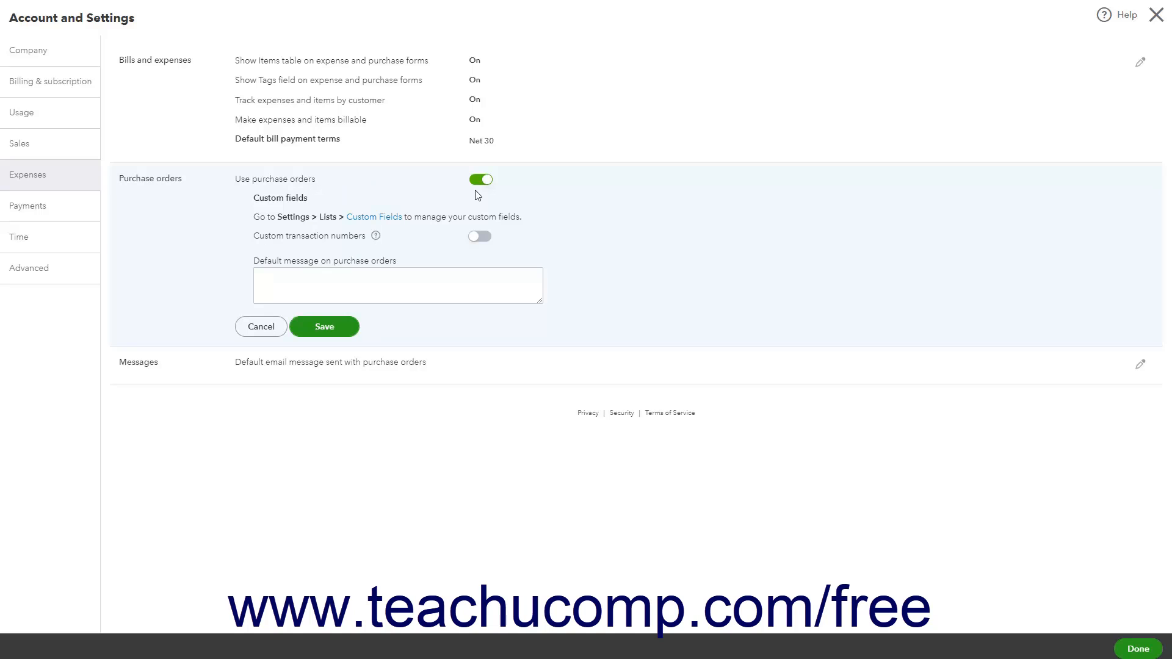
left_click(383, 219)
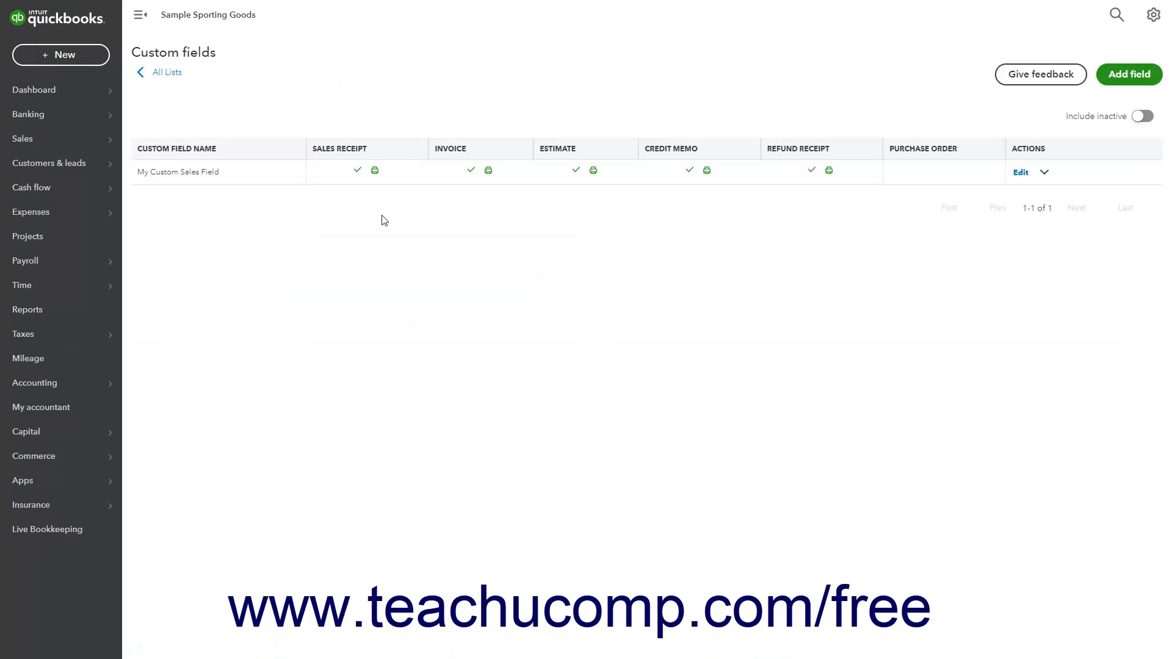
left_click(1121, 78)
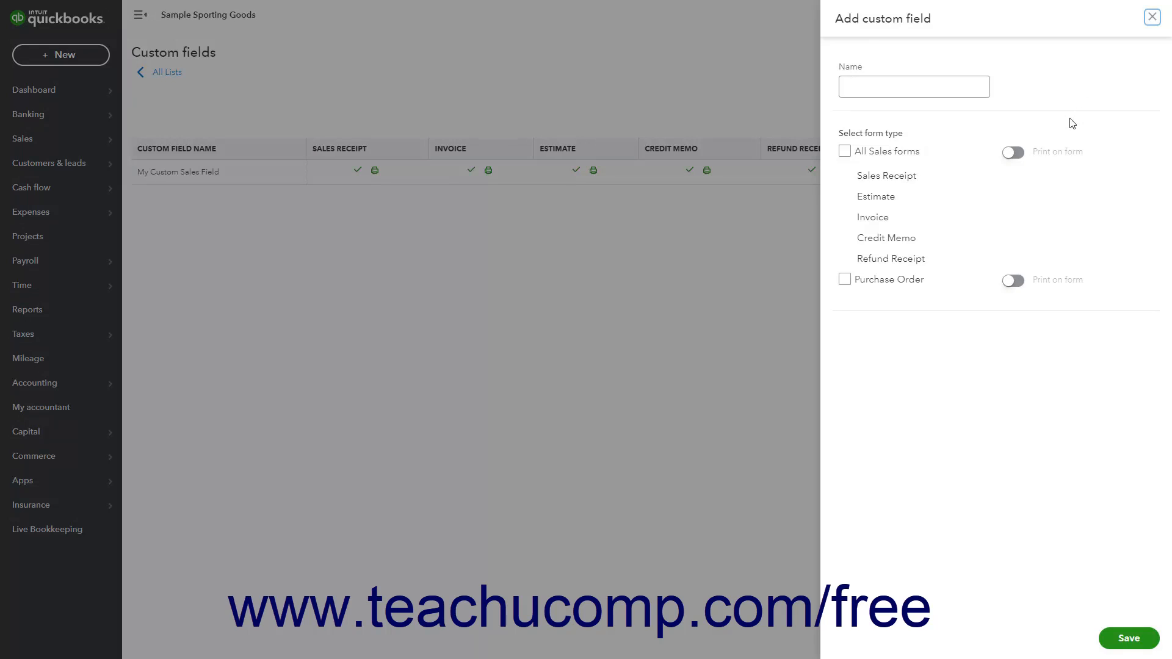
left_click(951, 87)
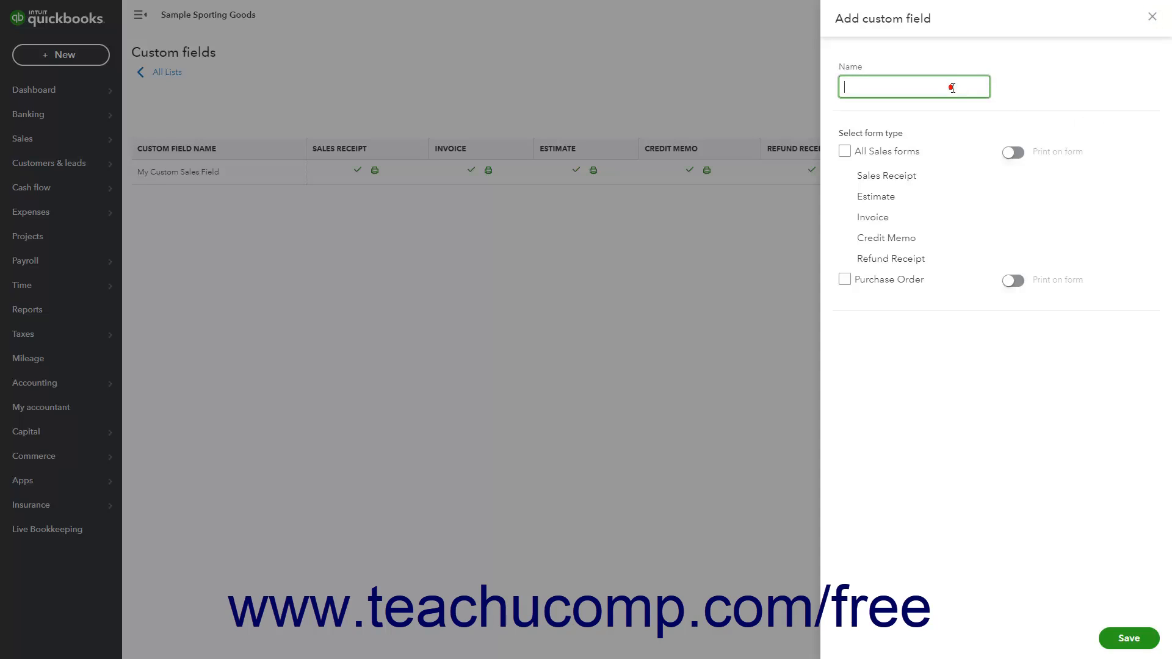
type("My Custom PO Field")
left_click(846, 280)
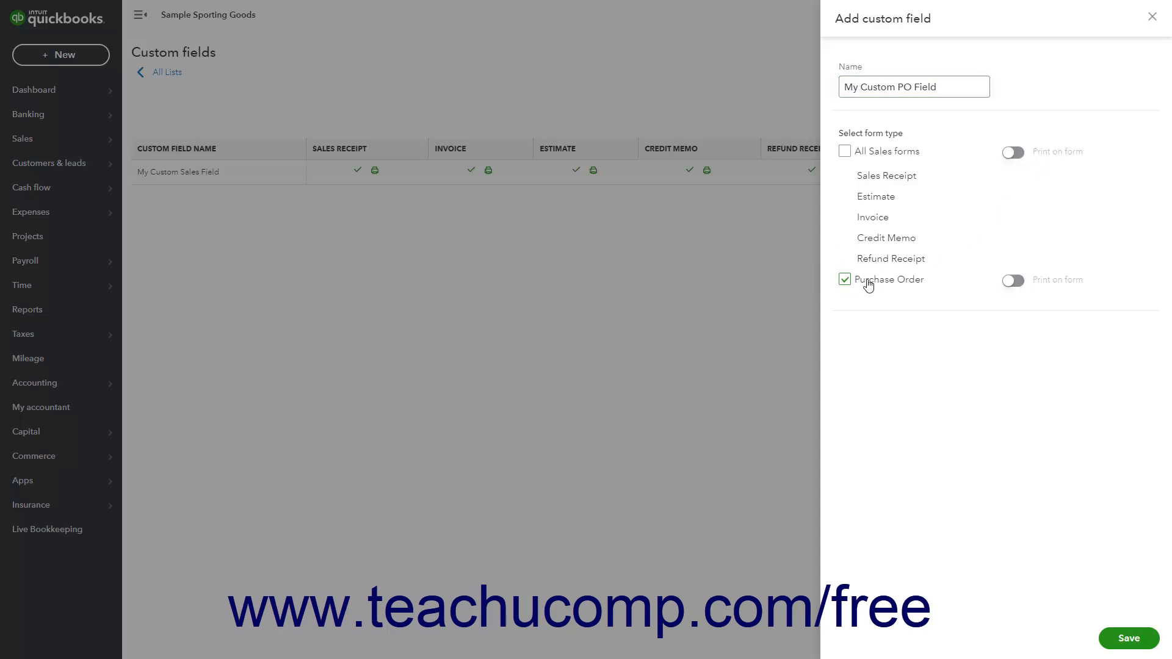
left_click(1012, 283)
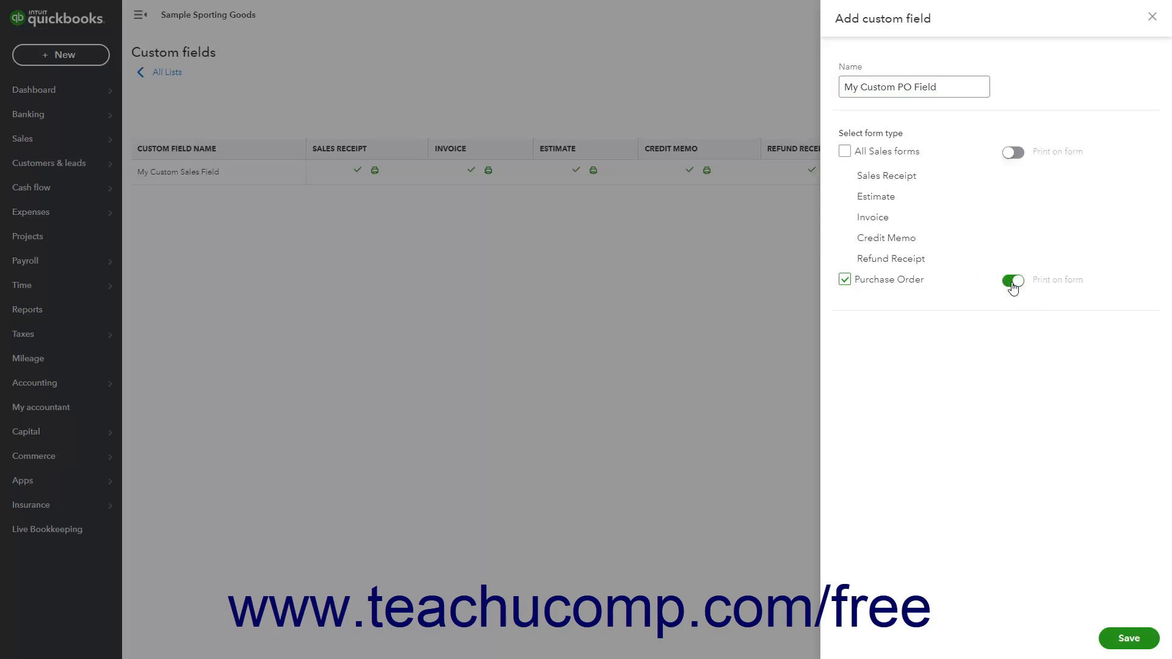
left_click(1133, 641)
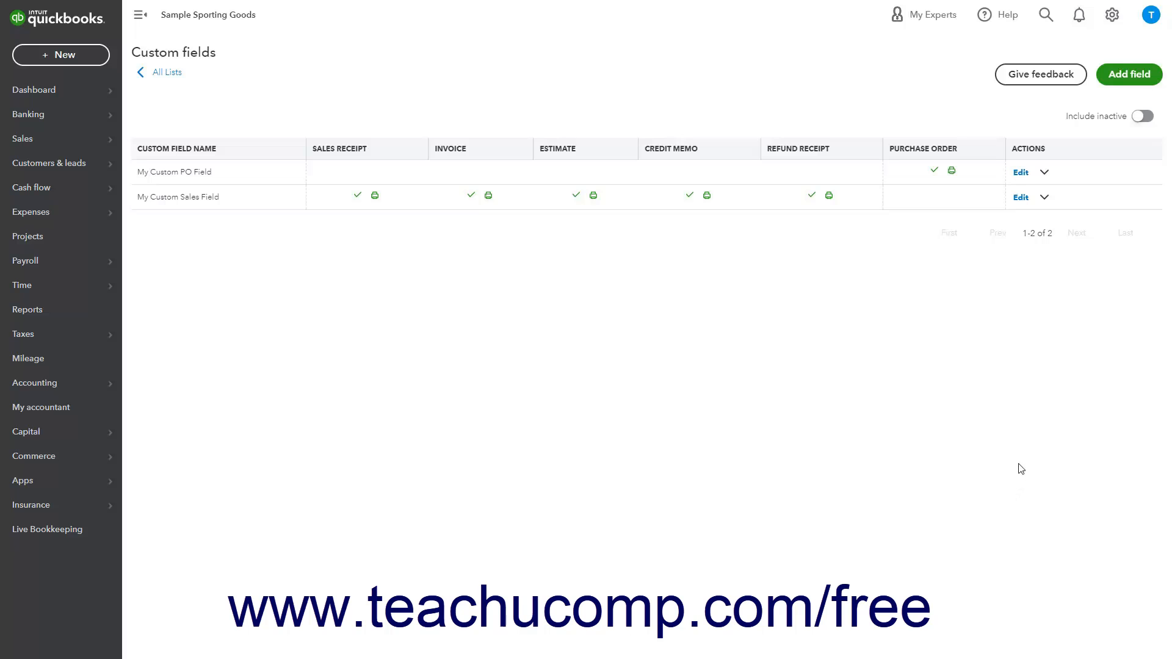
Step: Return to the purchase order settings under expenses, enable custom transaction numbers, and save
left_click(1112, 17)
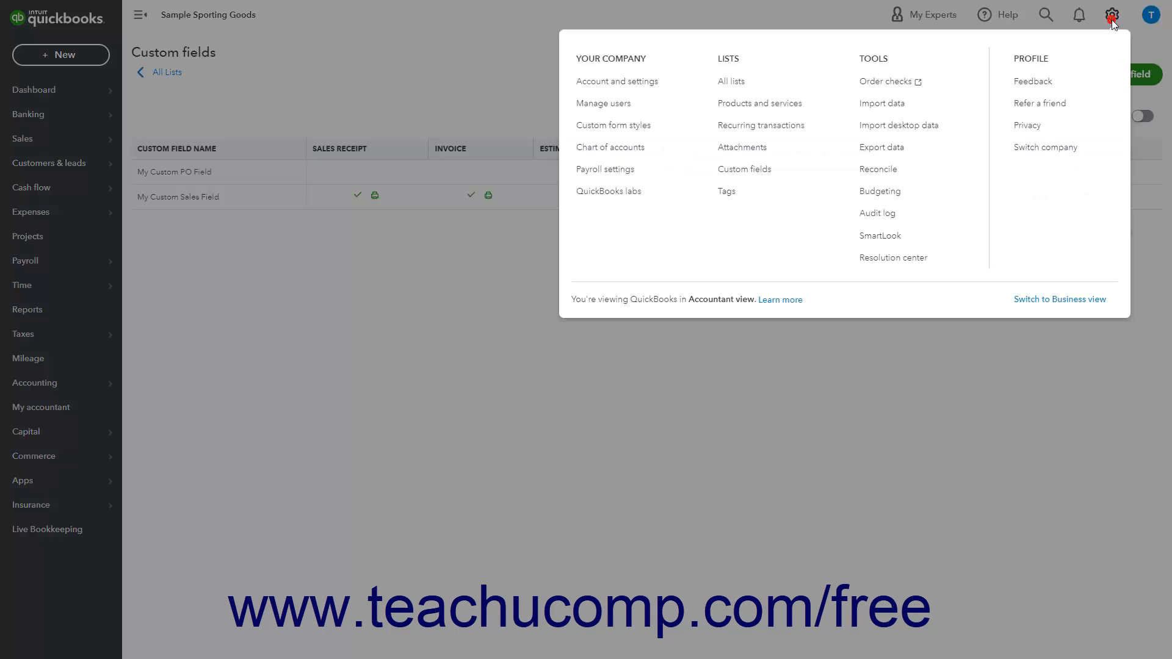
left_click(677, 83)
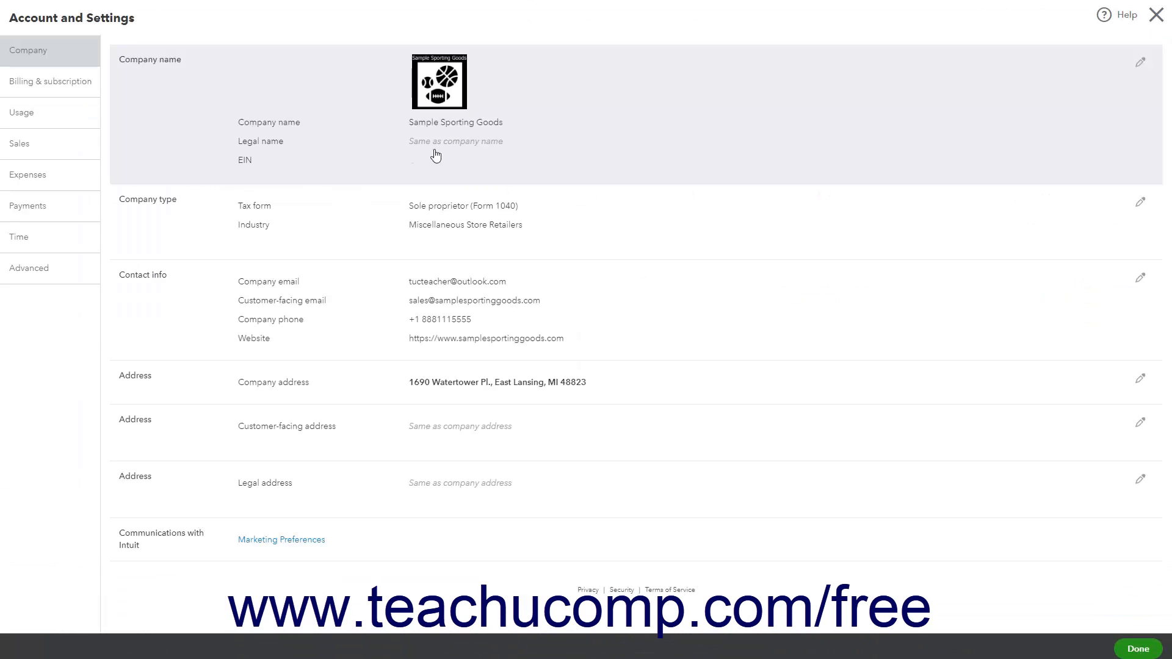
left_click(61, 184)
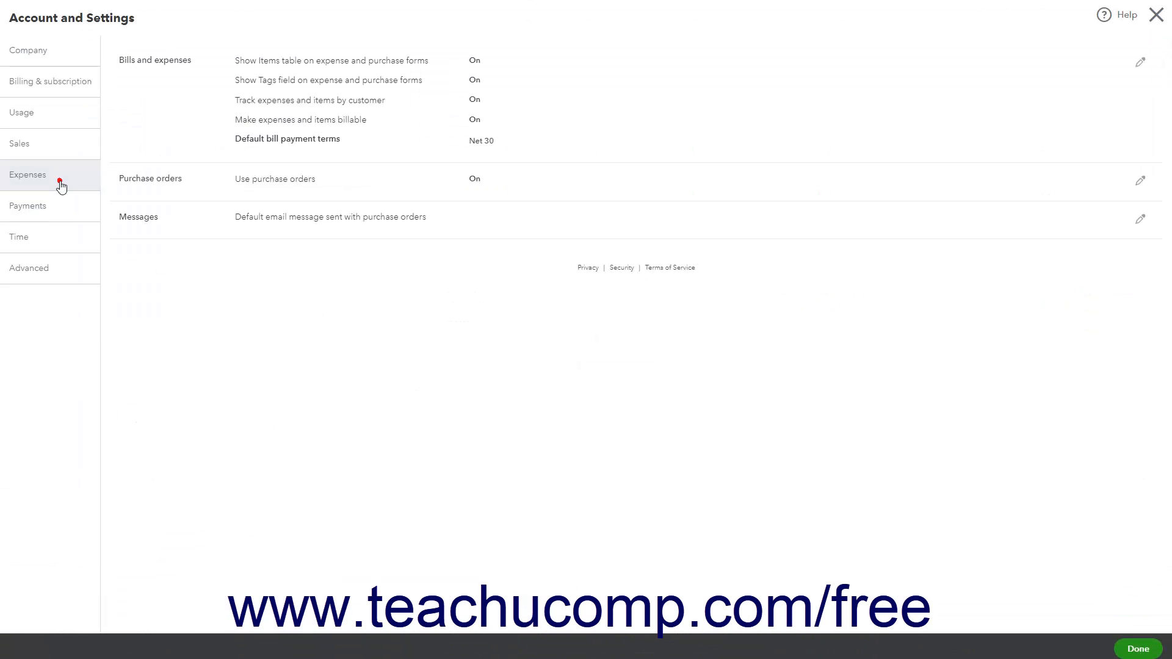
left_click(175, 191)
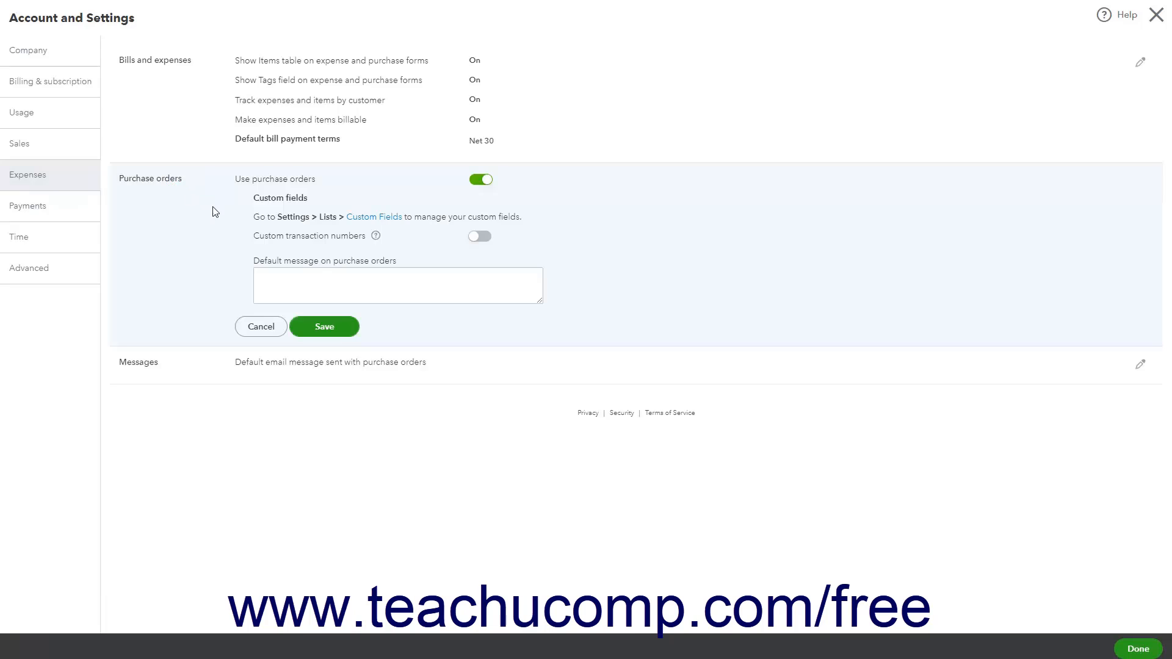
left_click(477, 239)
left_click(414, 291)
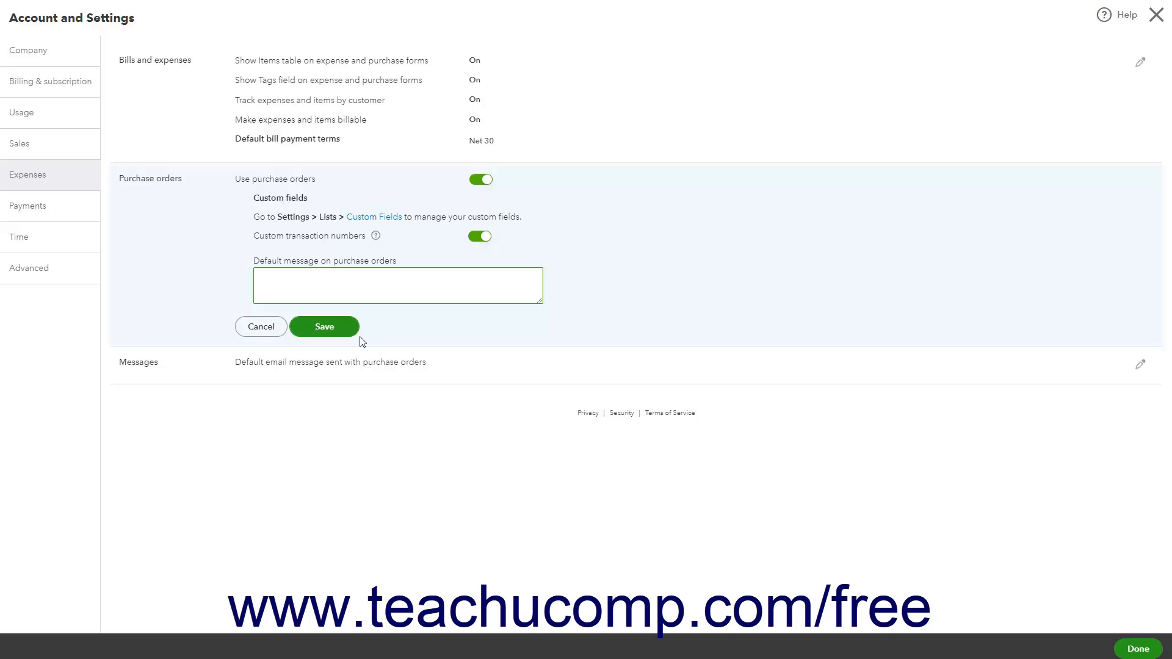
left_click(330, 333)
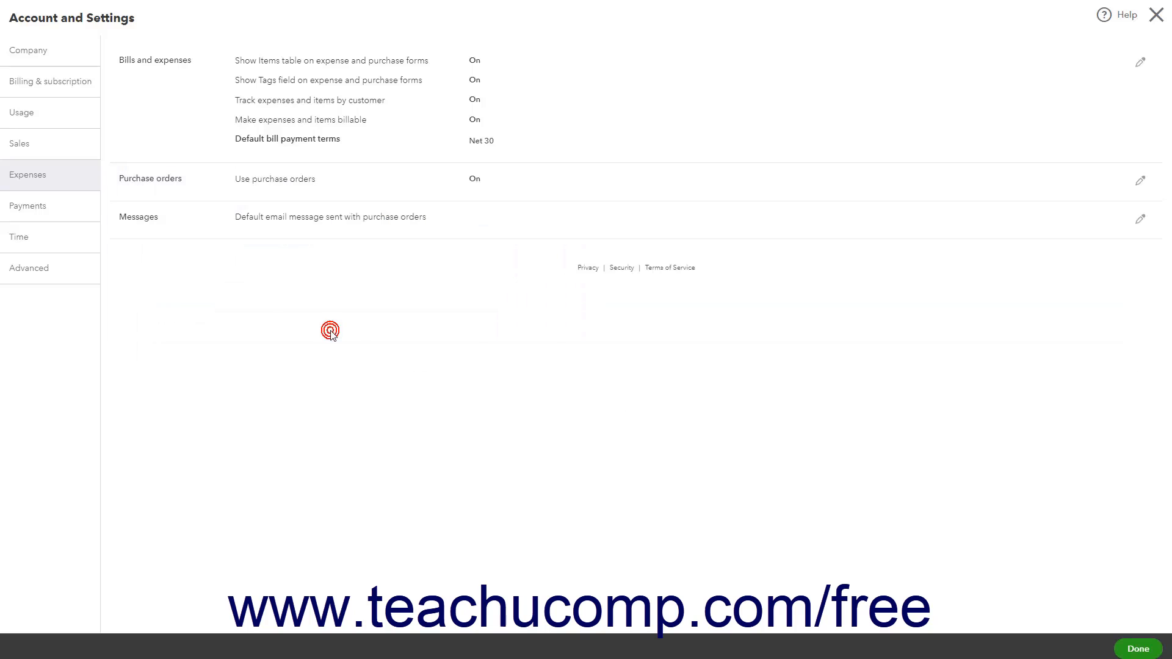
Step: Examine the greeting and recipient name options for the default email message sent with purchase orders
left_click(361, 234)
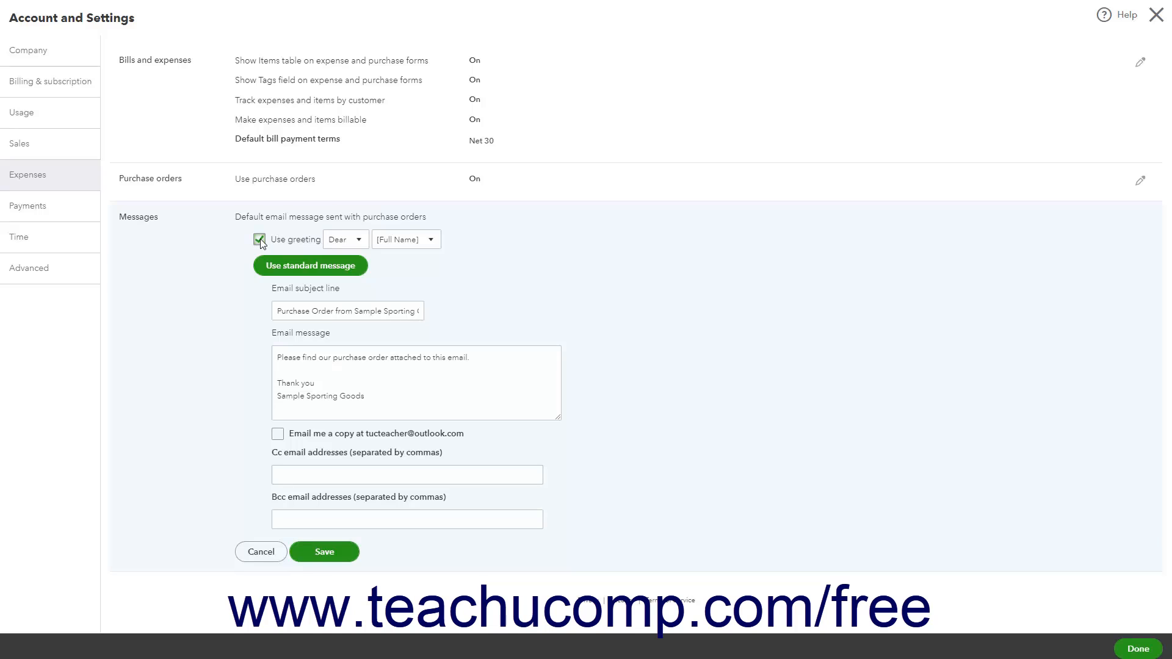
left_click(359, 240)
left_click(359, 241)
left_click(430, 240)
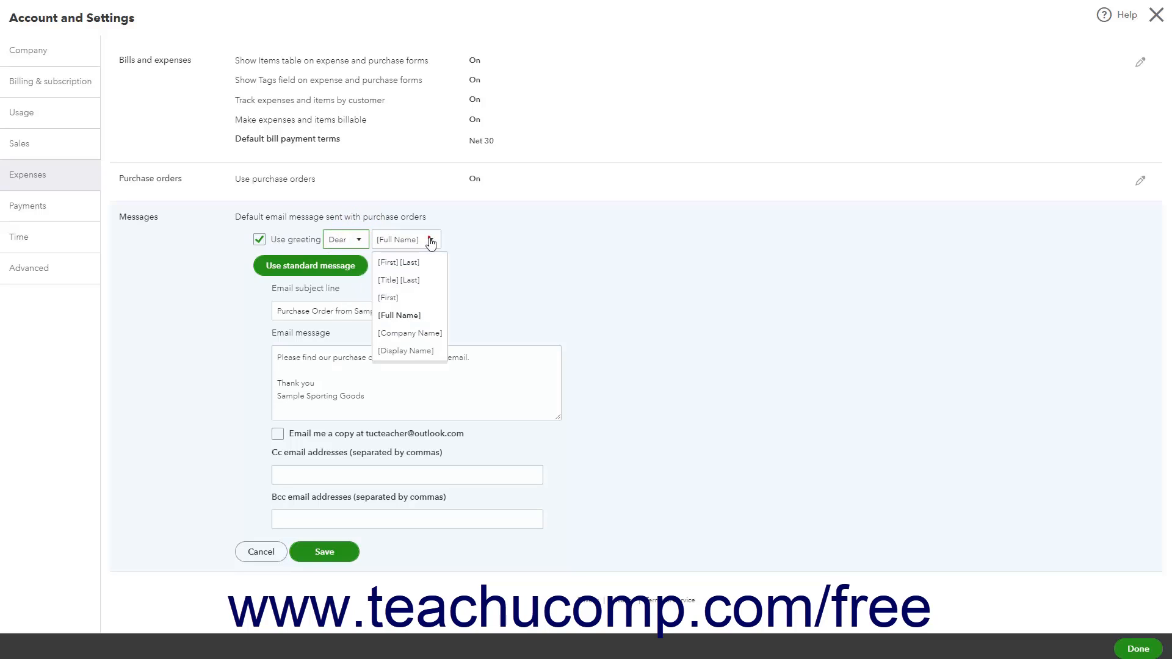
left_click(431, 241)
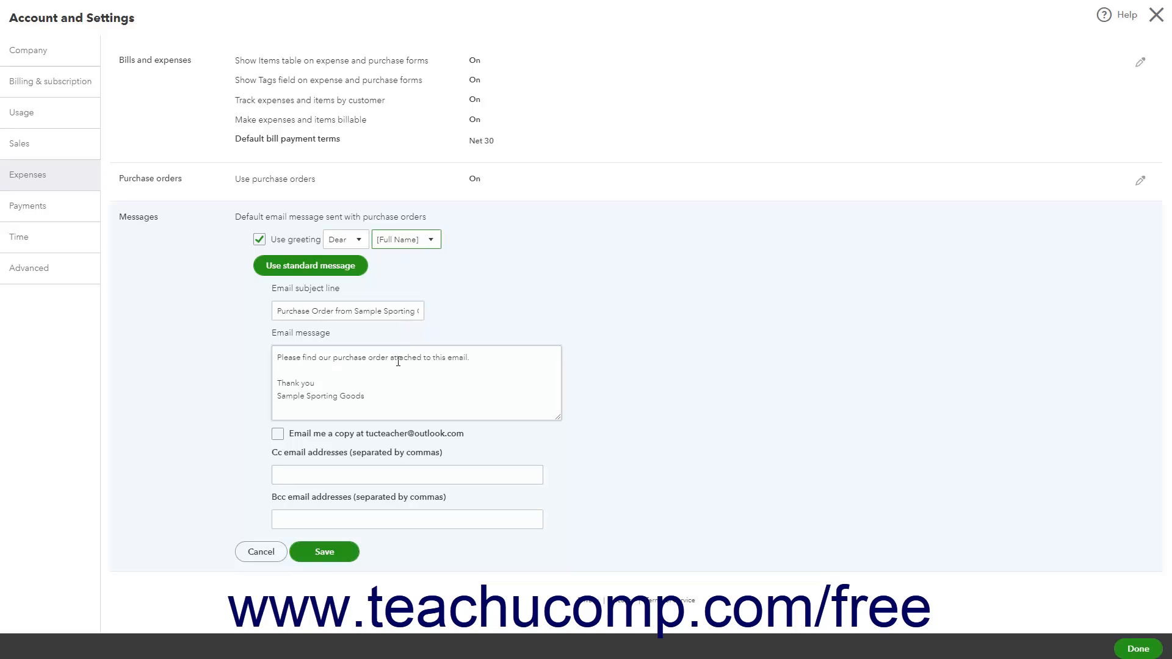
Step: Review the standard message, subject, body, Cc and Bcc fields for purchase order emails, and leave the account settings without saving message changes
left_click(326, 267)
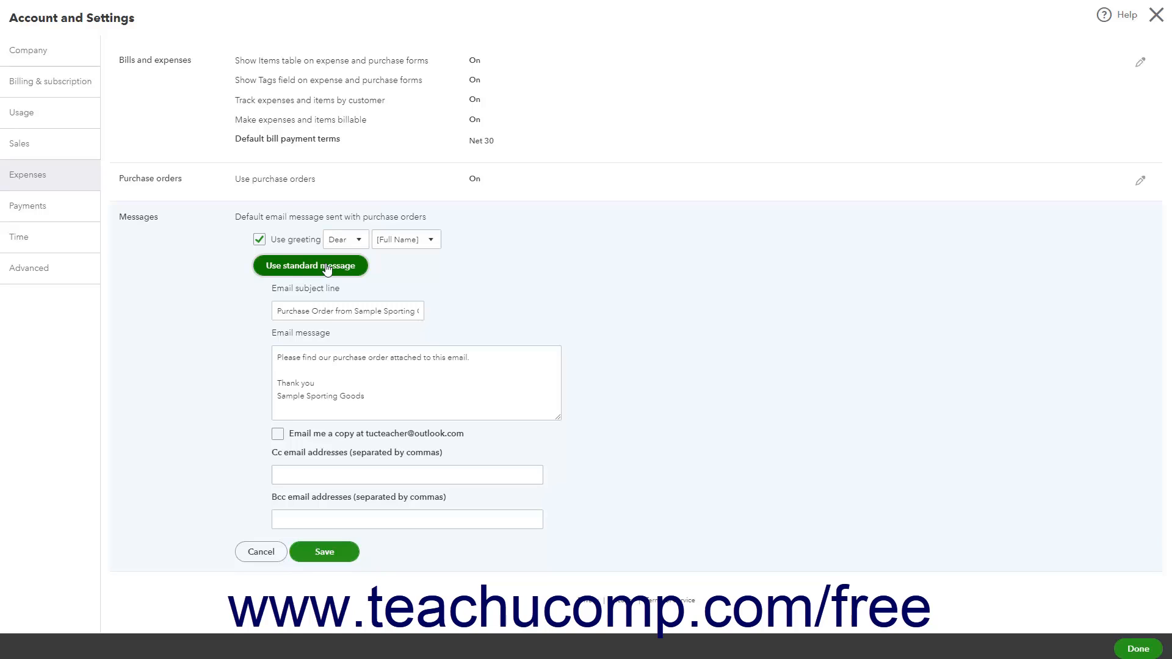
left_click(323, 310)
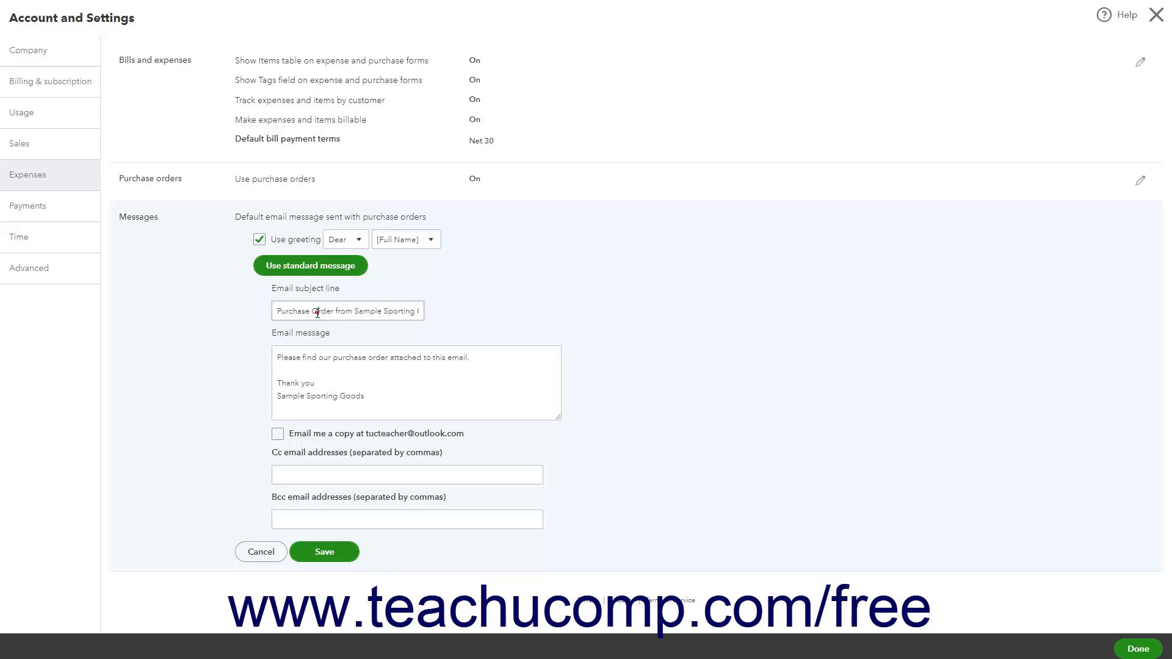
triple_click(322, 311)
left_click(315, 356)
triple_click(318, 367)
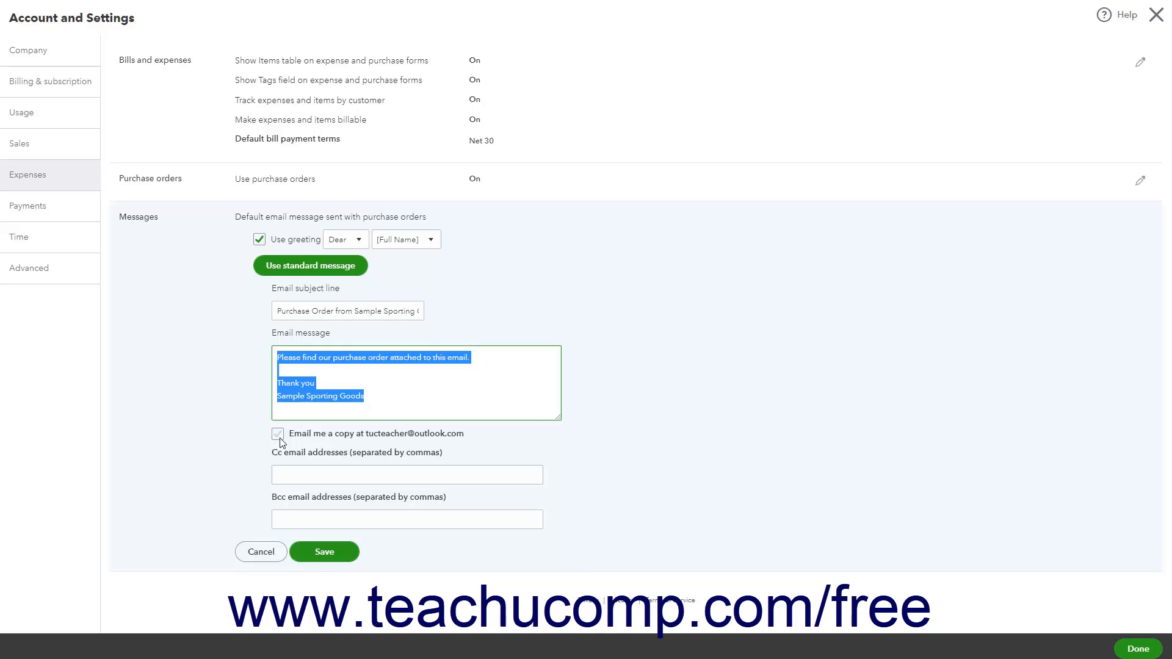
left_click(297, 471)
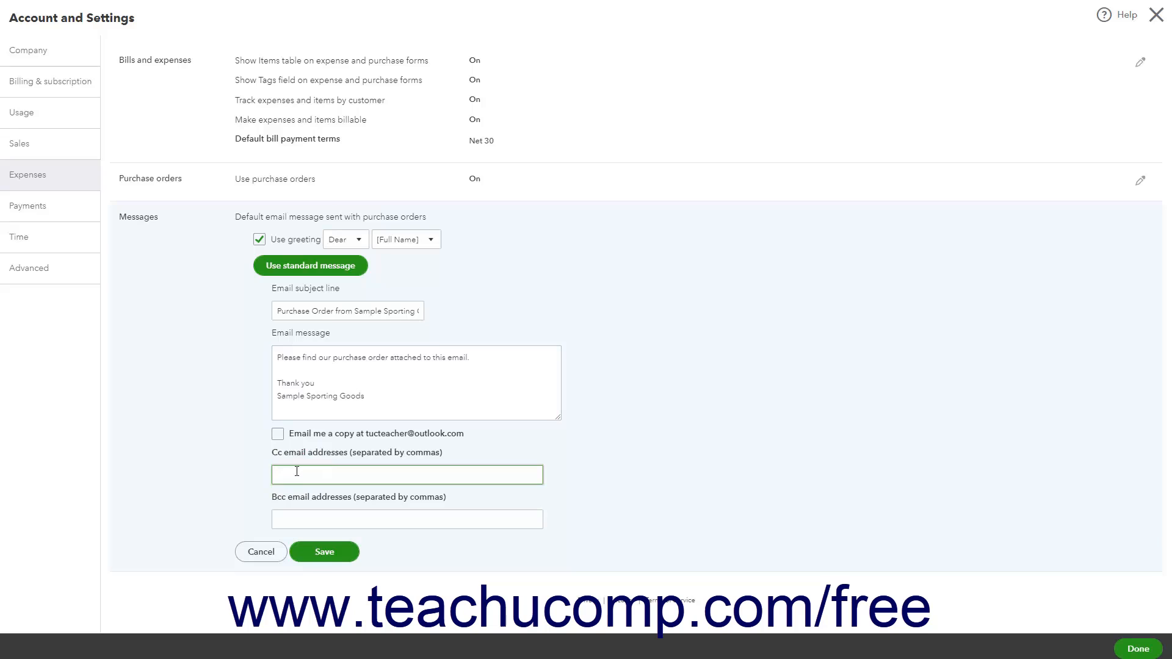
left_click(297, 518)
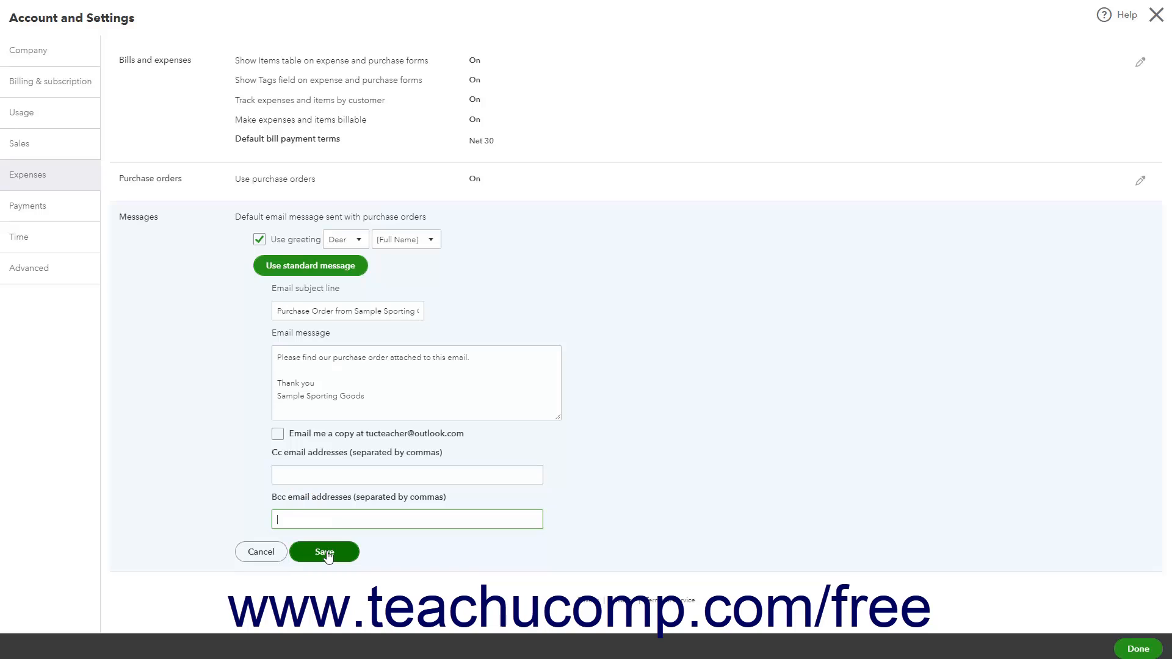
left_click(273, 553)
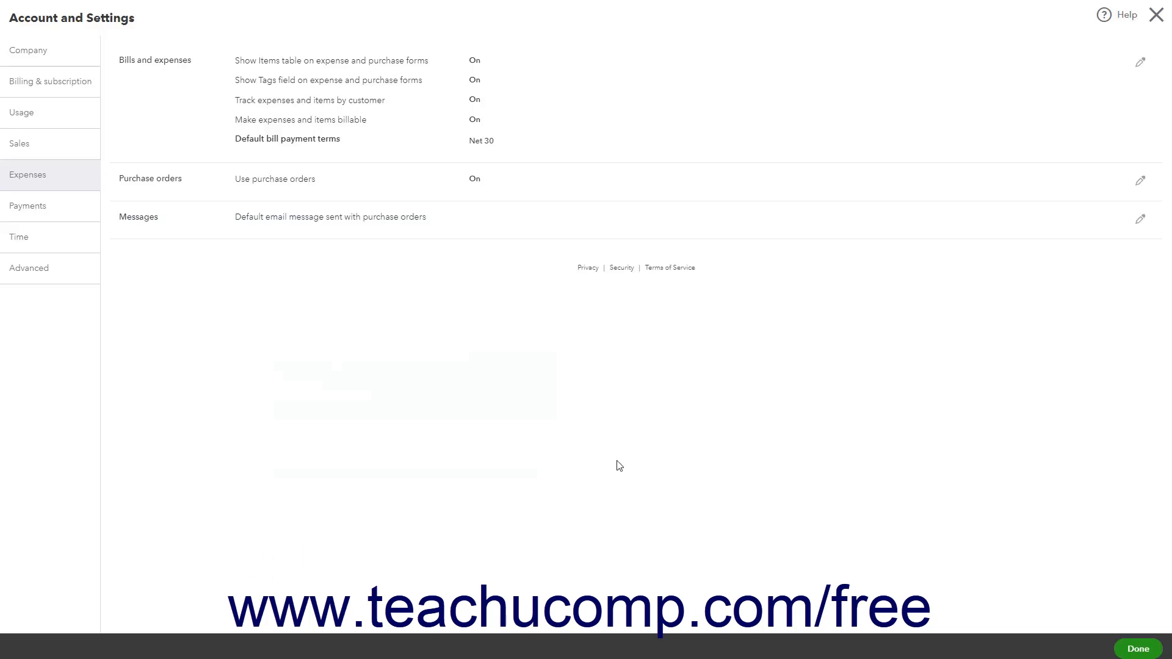
left_click(1137, 649)
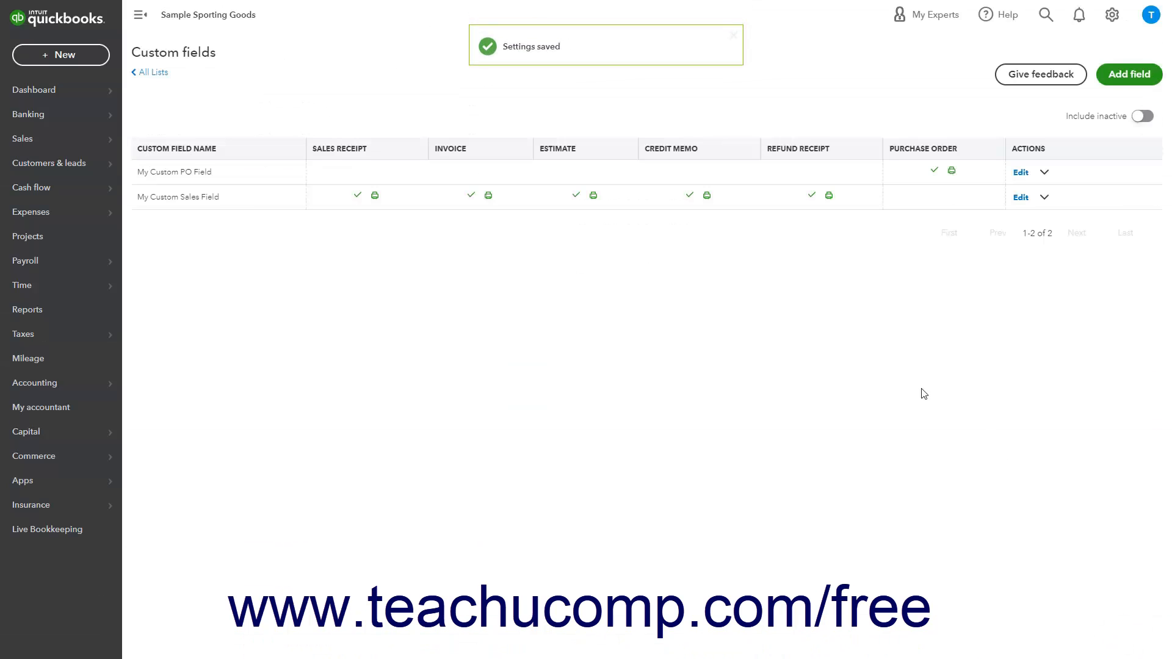